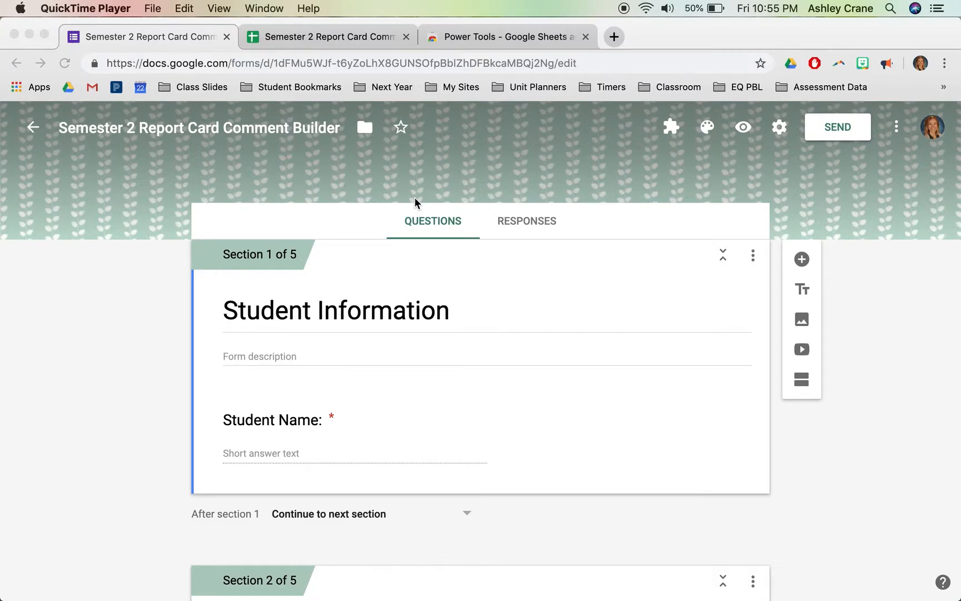
Review the form's sections, from Student Information through the math, reading, writing and learning behavior comment banks.
scroll(380, 261, down, 5)
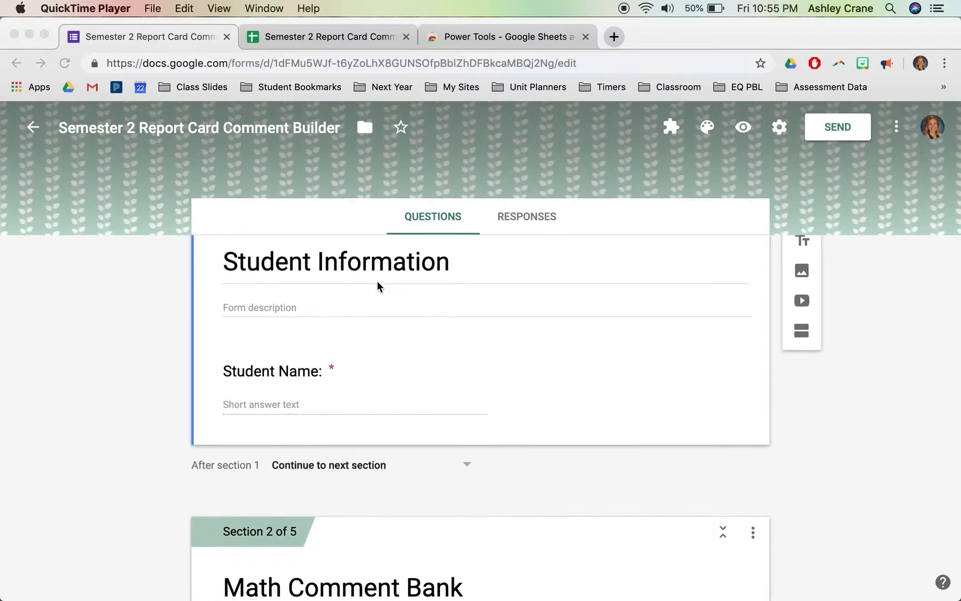
scroll(378, 284, up, 7)
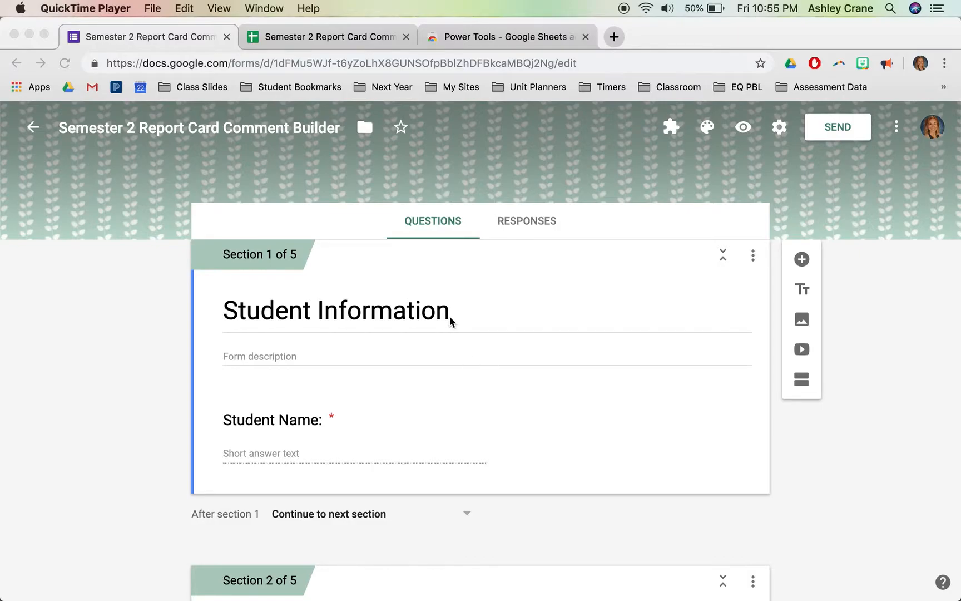
scroll(450, 322, down, 5)
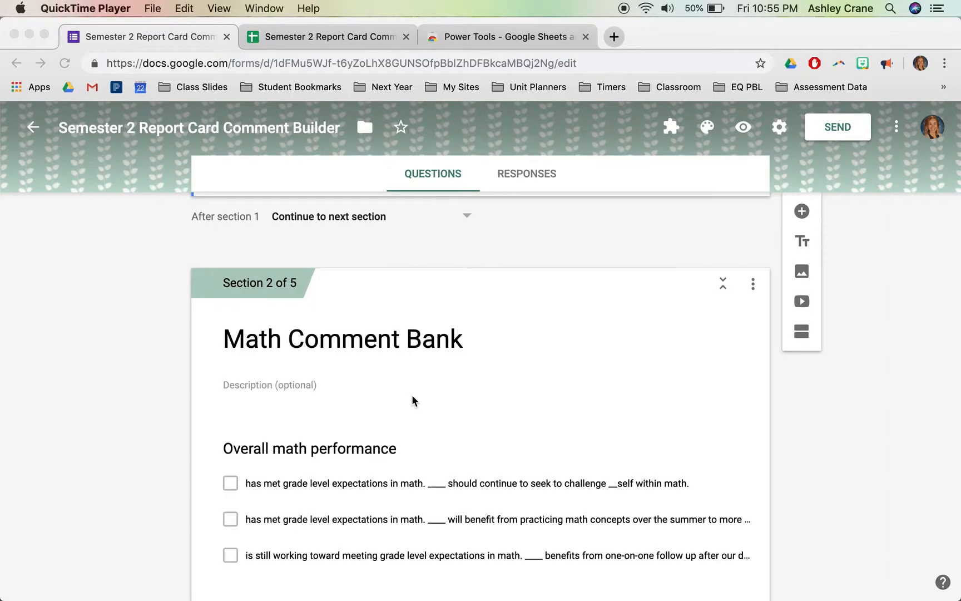
scroll(412, 400, down, 3)
scroll(413, 400, down, 15)
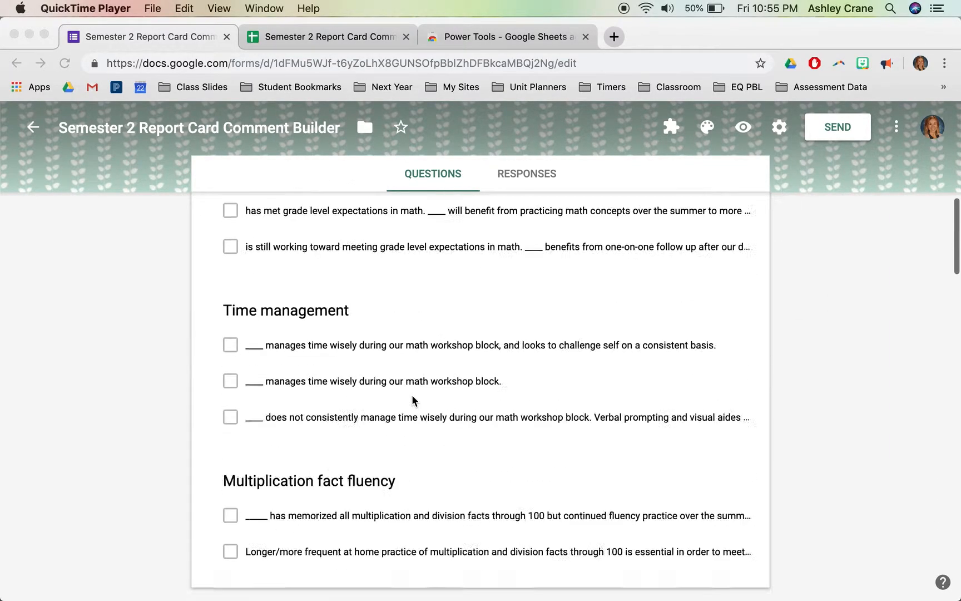
scroll(412, 399, down, 15)
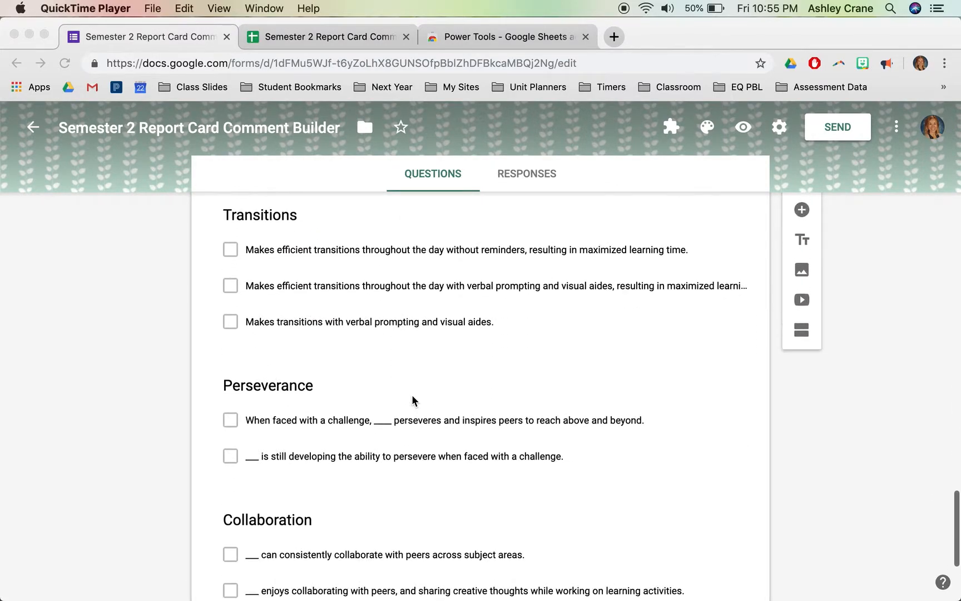
scroll(412, 399, up, 12)
scroll(412, 400, up, 12)
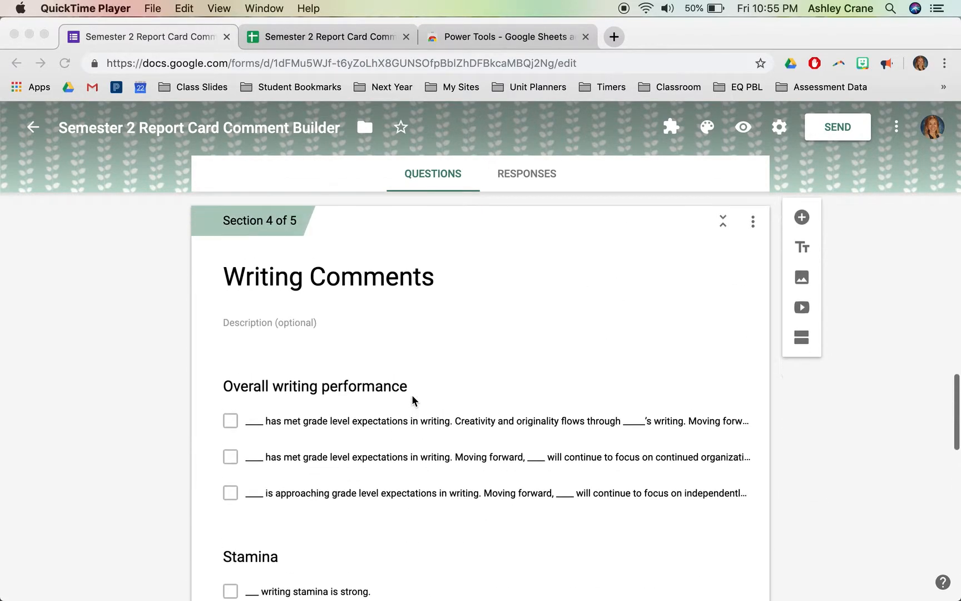
scroll(412, 400, down, 5)
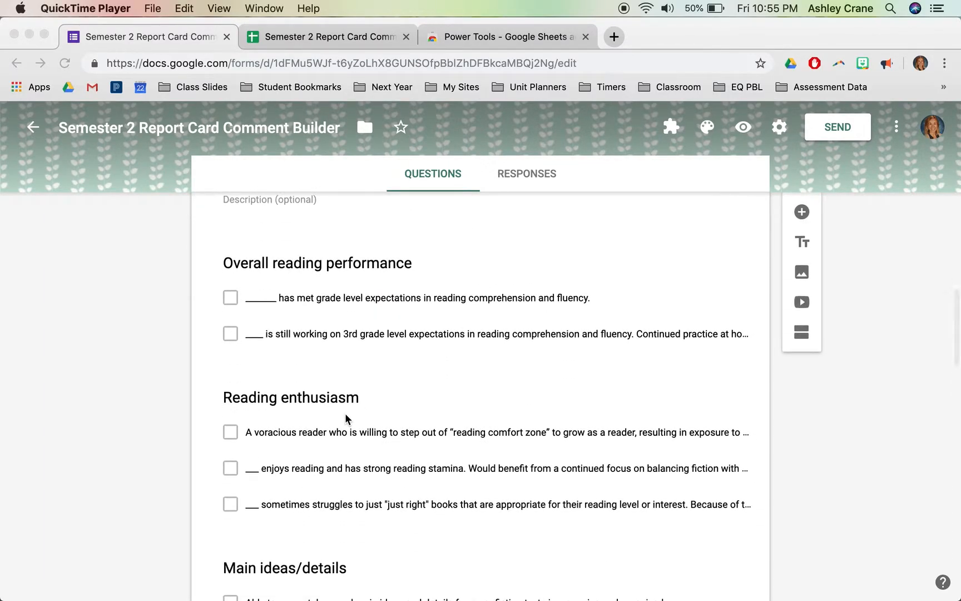
scroll(345, 418, down, 5)
scroll(346, 418, up, 15)
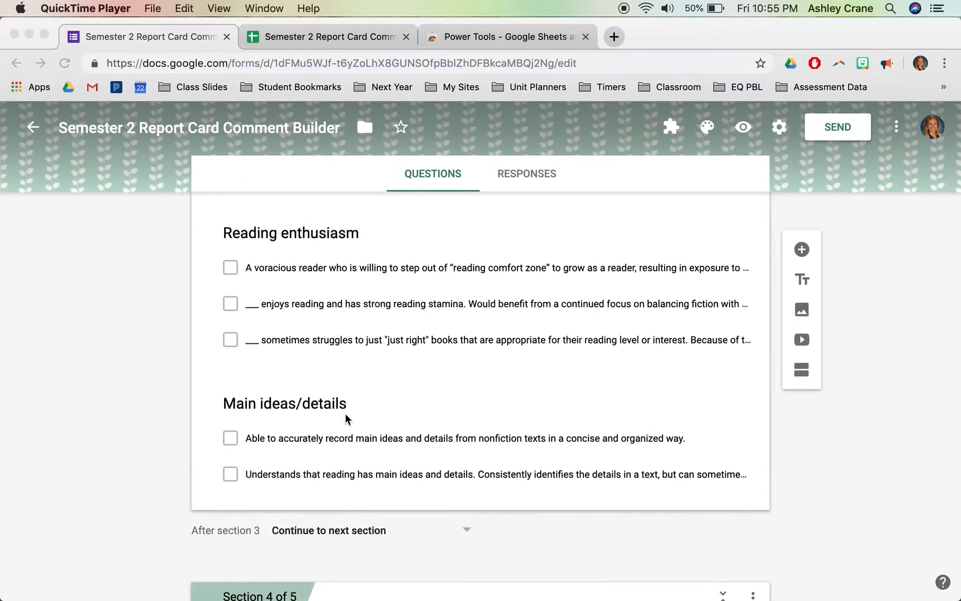
scroll(346, 419, up, 3)
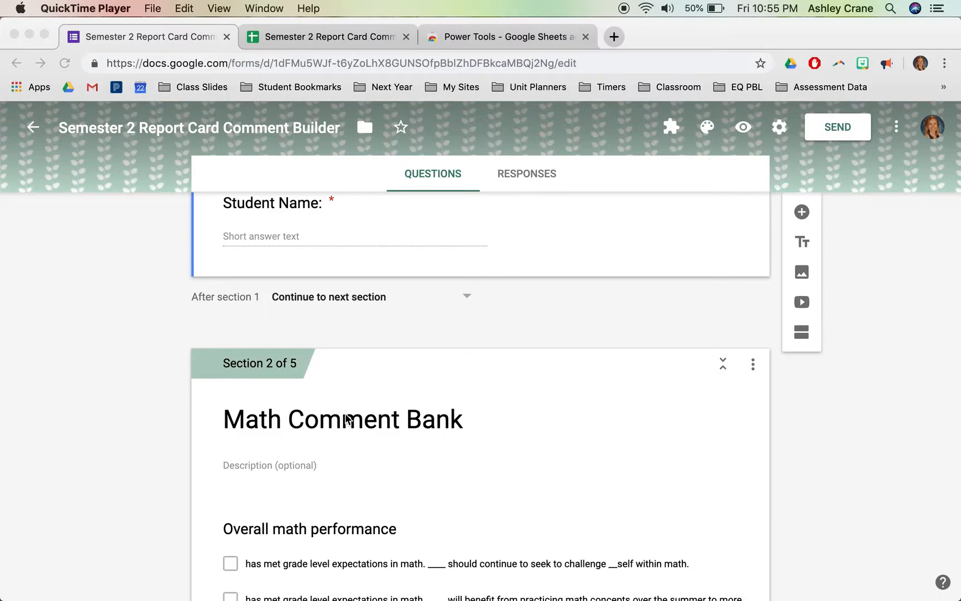
scroll(449, 248, up, 4)
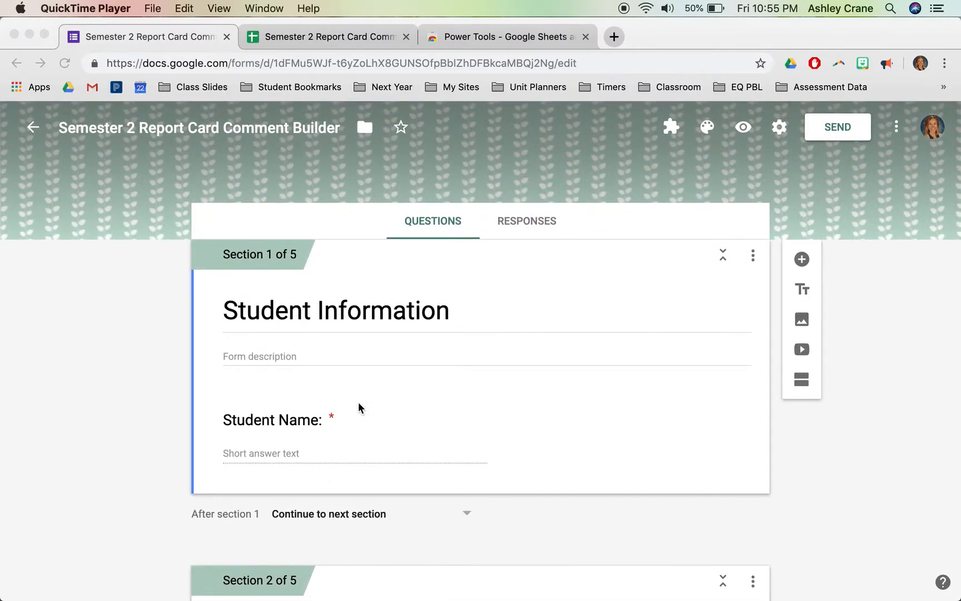
Open the form preview and complete its Student Information page with TEST as the student name.
click(744, 127)
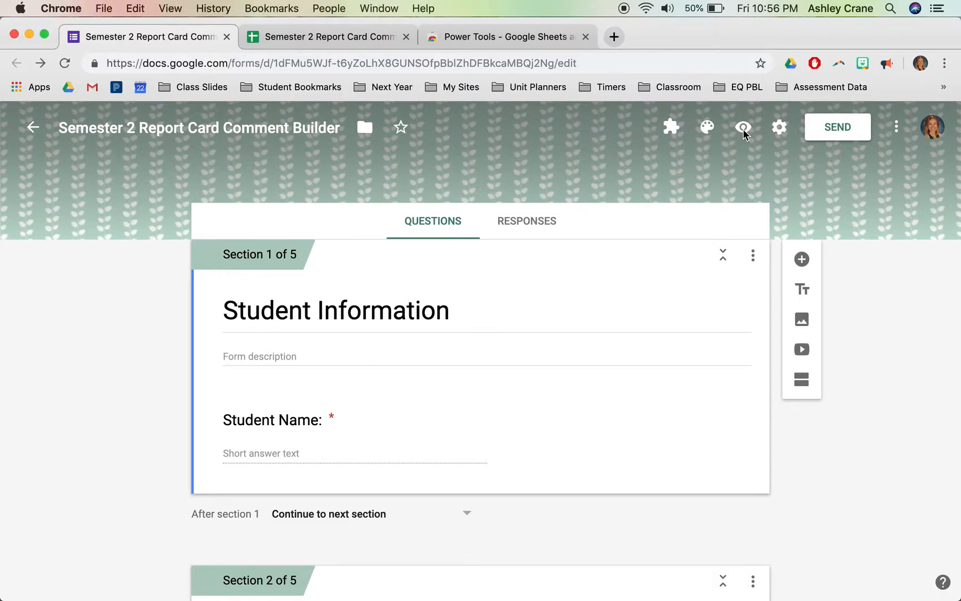
click(744, 127)
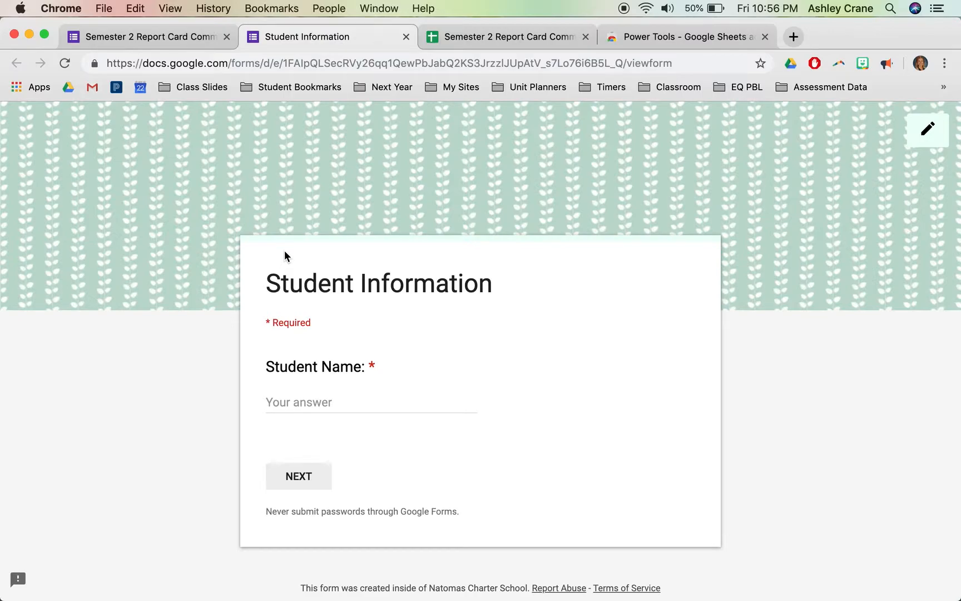
click(330, 410)
text(TEST)
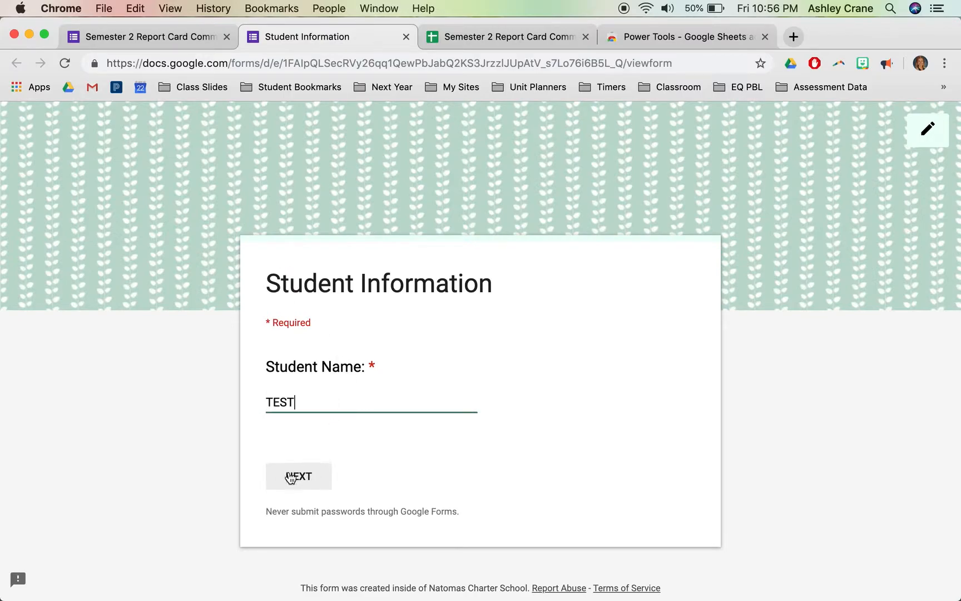
click(290, 477)
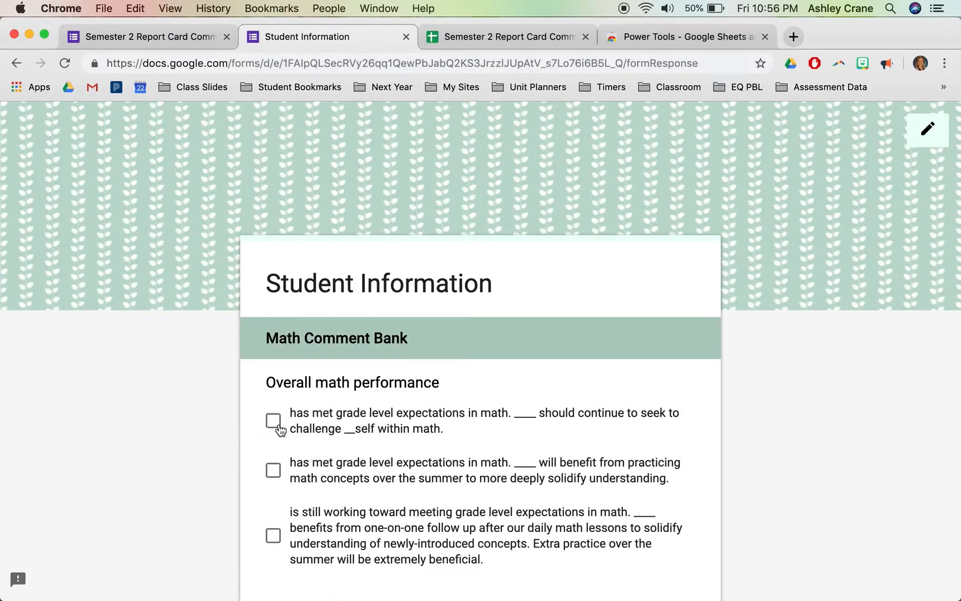
Complete the Math Comment Bank page with the first comment under overall performance, time management and multiplication fact fluency.
scroll(280, 429, down, 5)
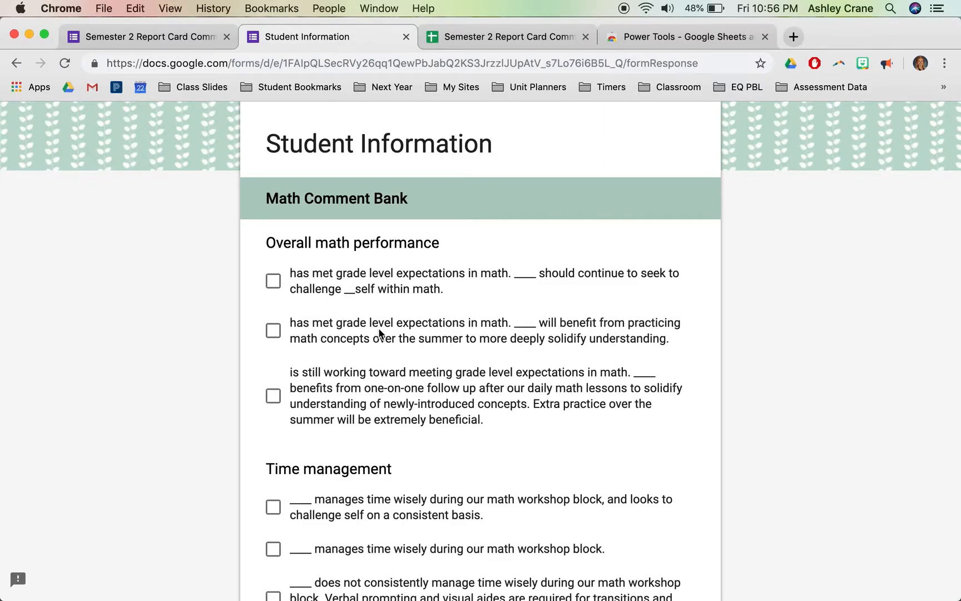
click(313, 287)
click(279, 498)
scroll(279, 496, down, 5)
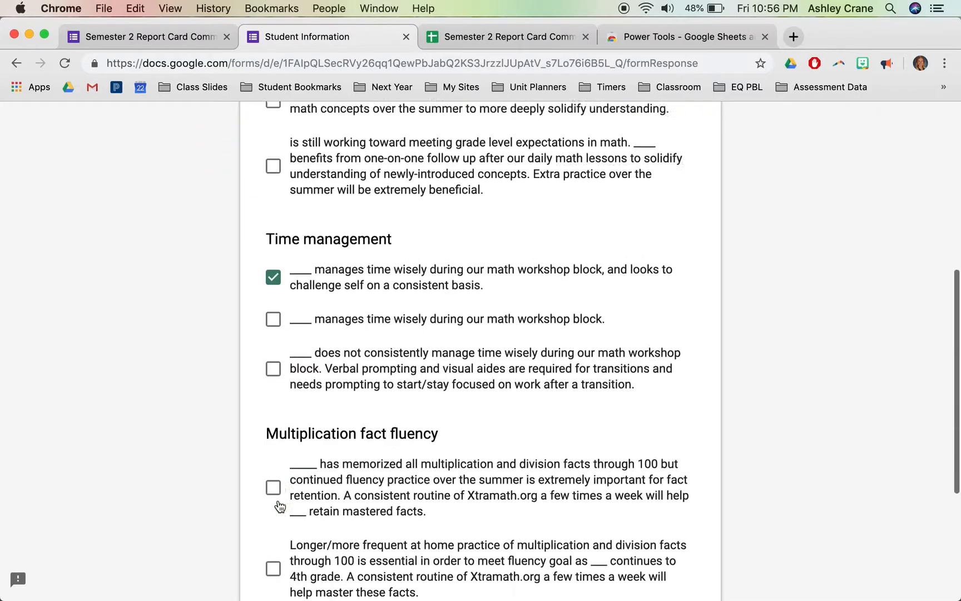
click(275, 428)
scroll(275, 428, down, 3)
click(377, 425)
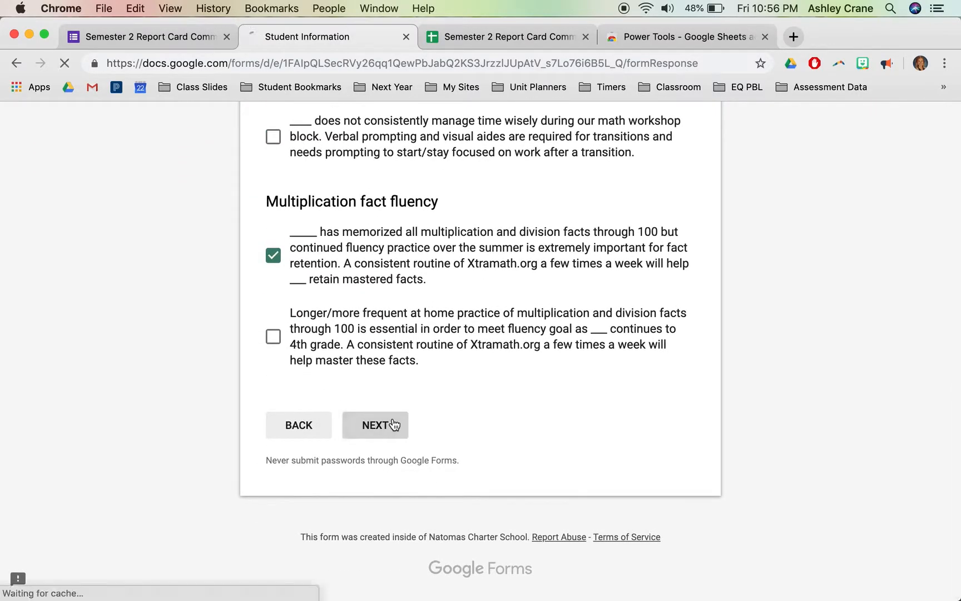
Complete the reading page with the first comment under overall performance, reading enthusiasm and main ideas/details.
click(273, 422)
scroll(277, 430, down, 5)
click(274, 355)
scroll(274, 354, down, 4)
click(275, 384)
click(374, 519)
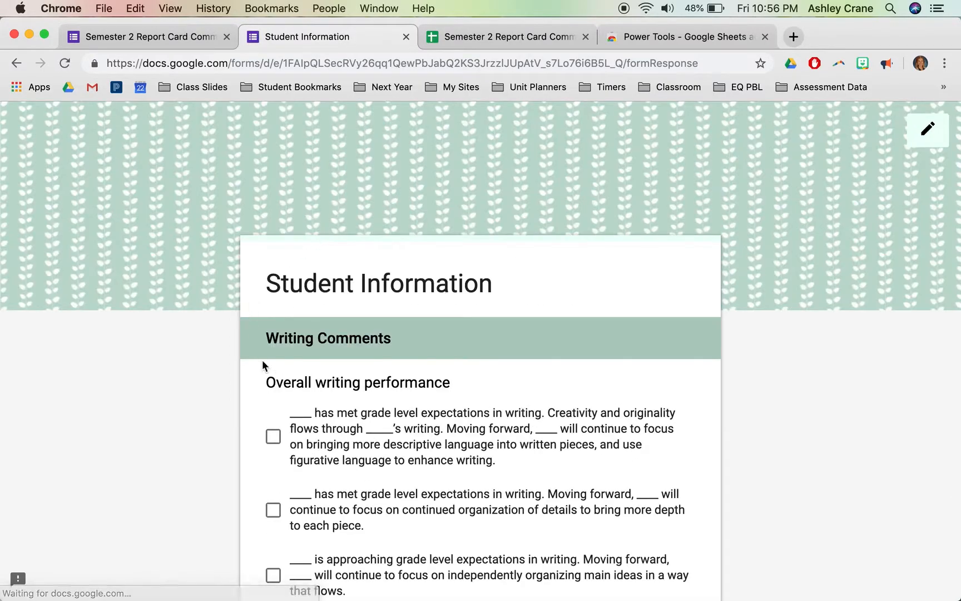
Complete the Writing Comments page with the creativity and originality comment and the strong writing stamina comment.
click(273, 438)
scroll(273, 437, down, 5)
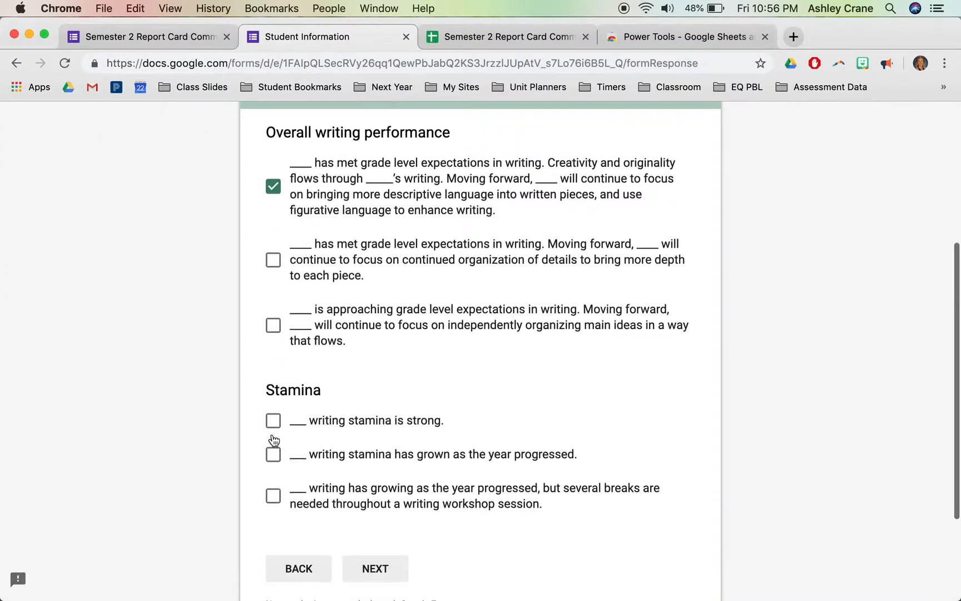
click(273, 420)
click(378, 568)
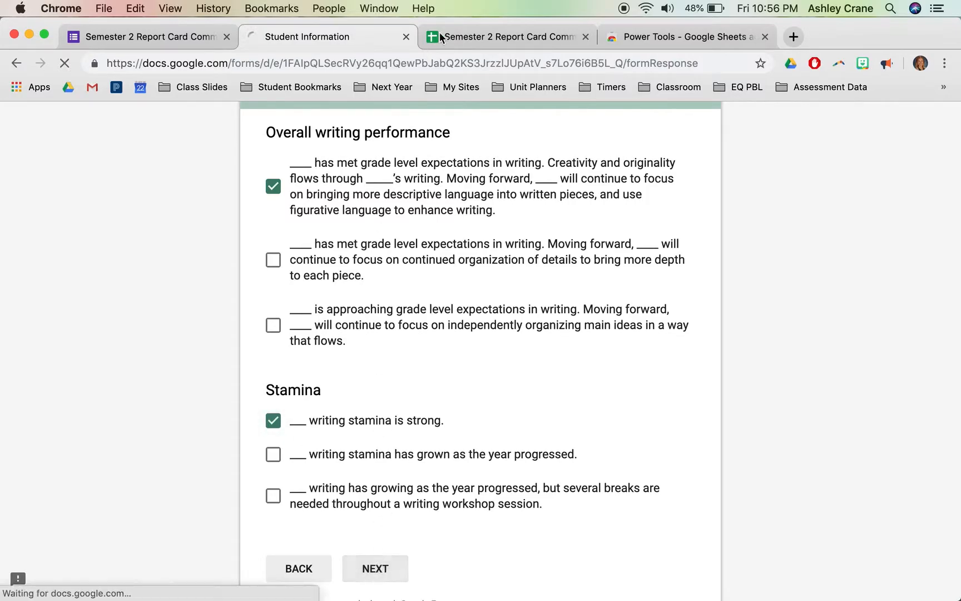
Choose the first comment under Transitions, Perseverance, Collaboration and Additional Comments, and submit the form.
click(286, 417)
scroll(286, 417, down, 4)
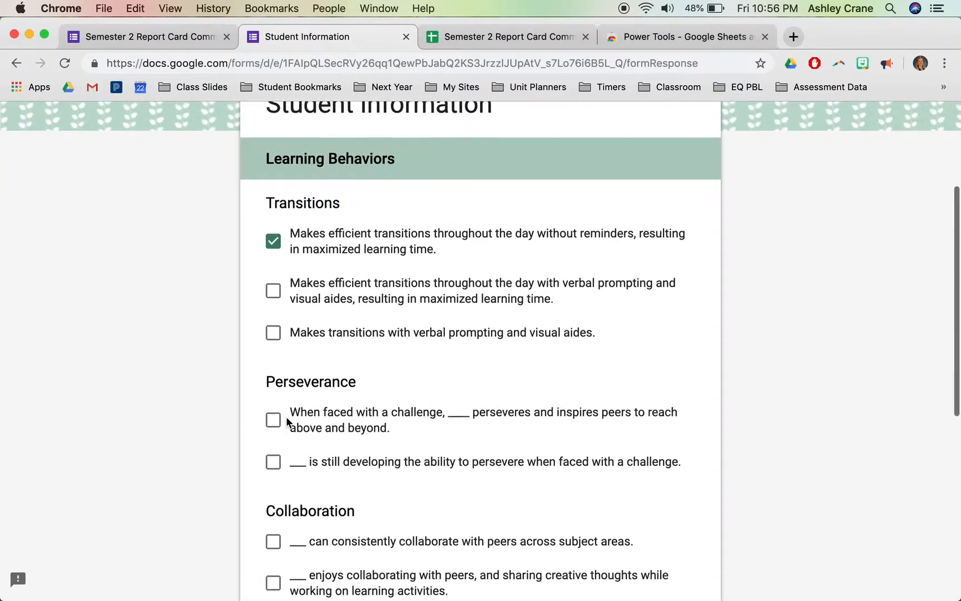
click(273, 401)
click(273, 523)
scroll(273, 518, down, 4)
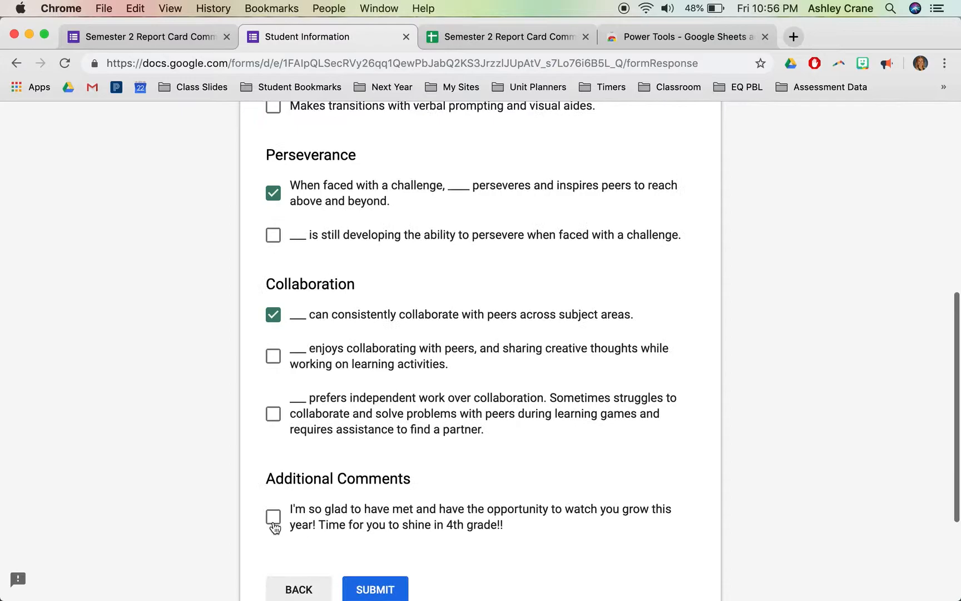
click(273, 514)
click(374, 587)
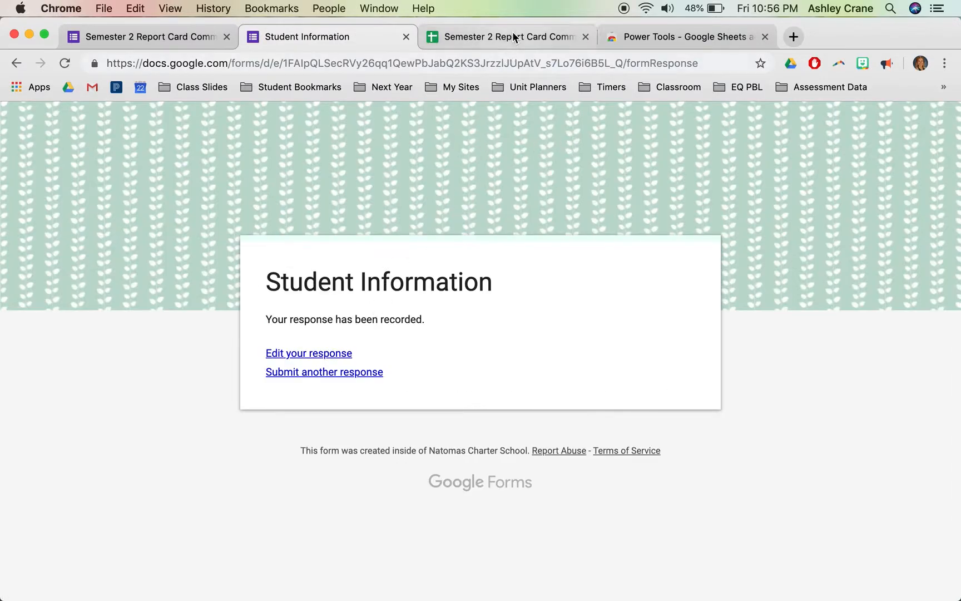
Switch to the form's responses spreadsheet and select the student name cell of the new TEST response.
click(515, 38)
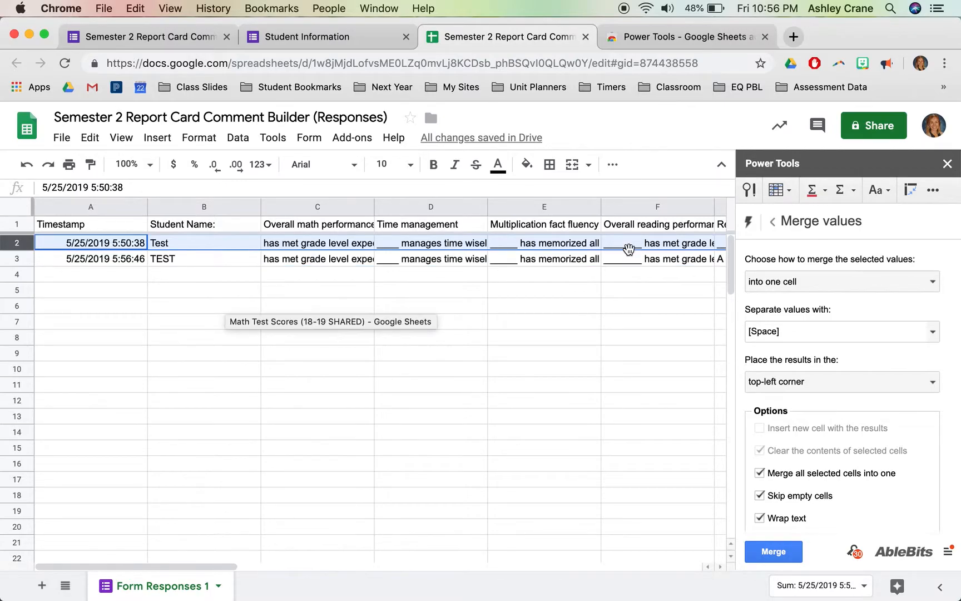
click(120, 261)
click(224, 261)
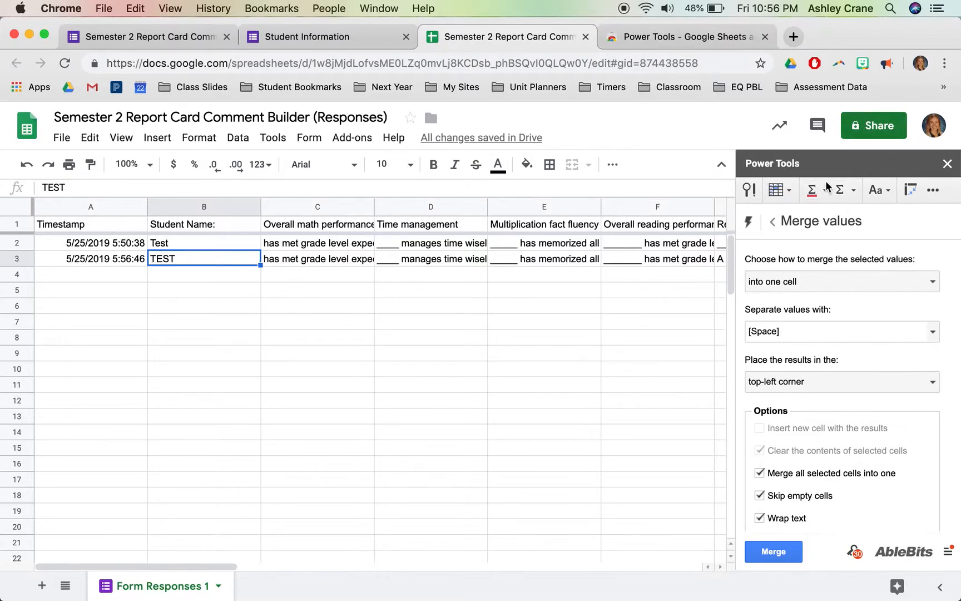
Look over the Power Tools add-on's web store page and its overview.
click(653, 42)
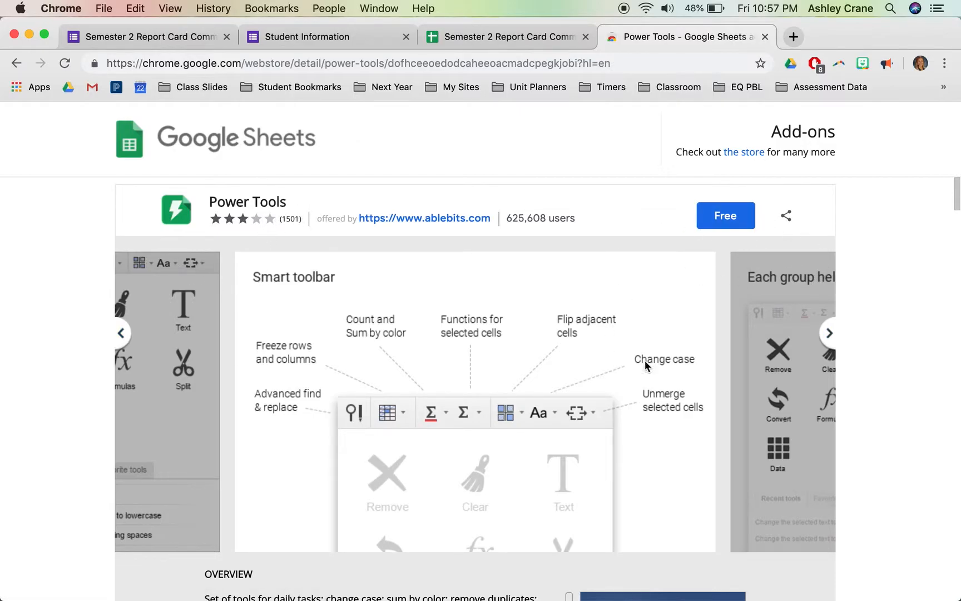
scroll(688, 300, down, 3)
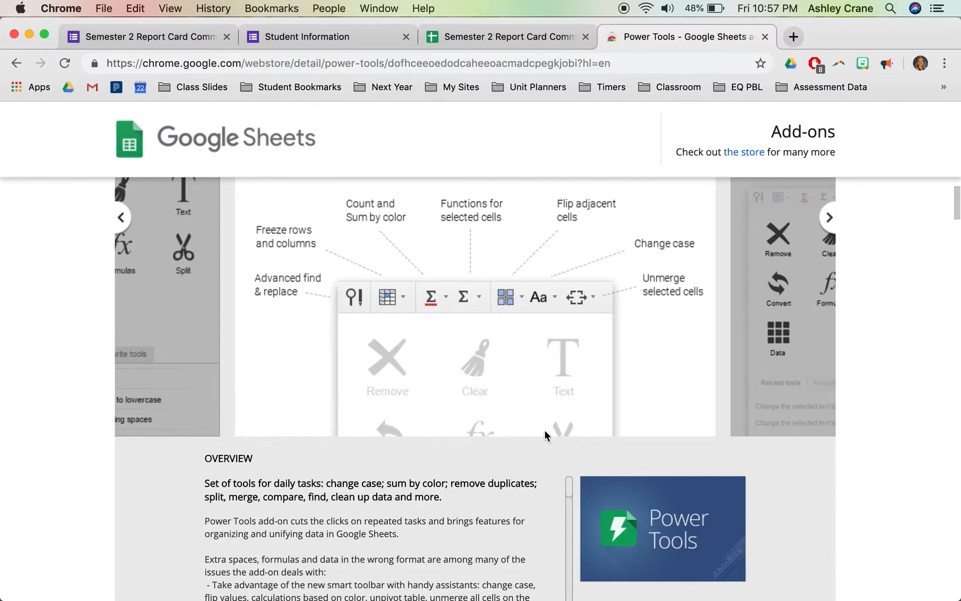
scroll(562, 399, down, 5)
scroll(562, 400, up, 8)
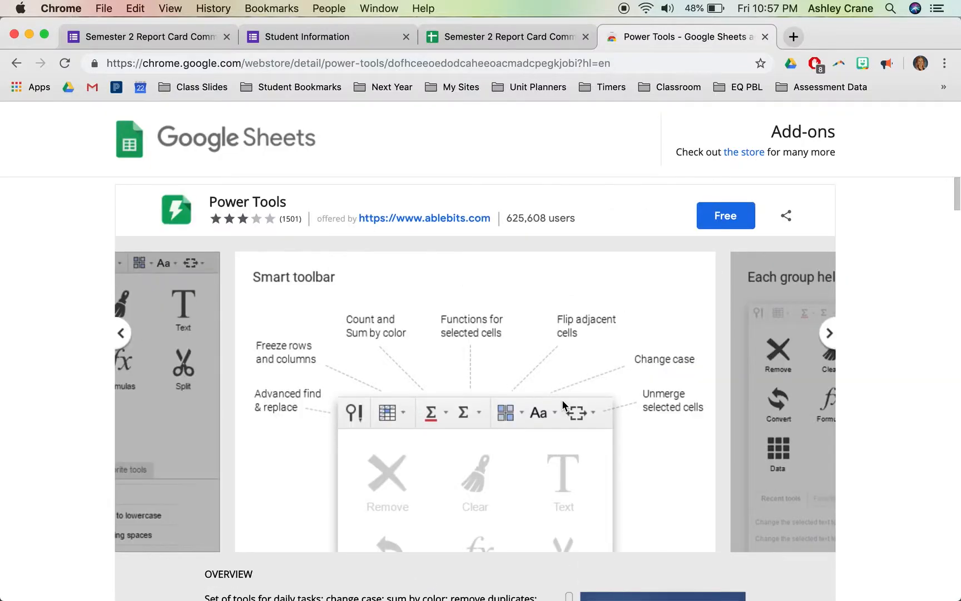
Return to the responses spreadsheet and open the Merge values tool from Power Tools' Merge & Combine group.
click(545, 45)
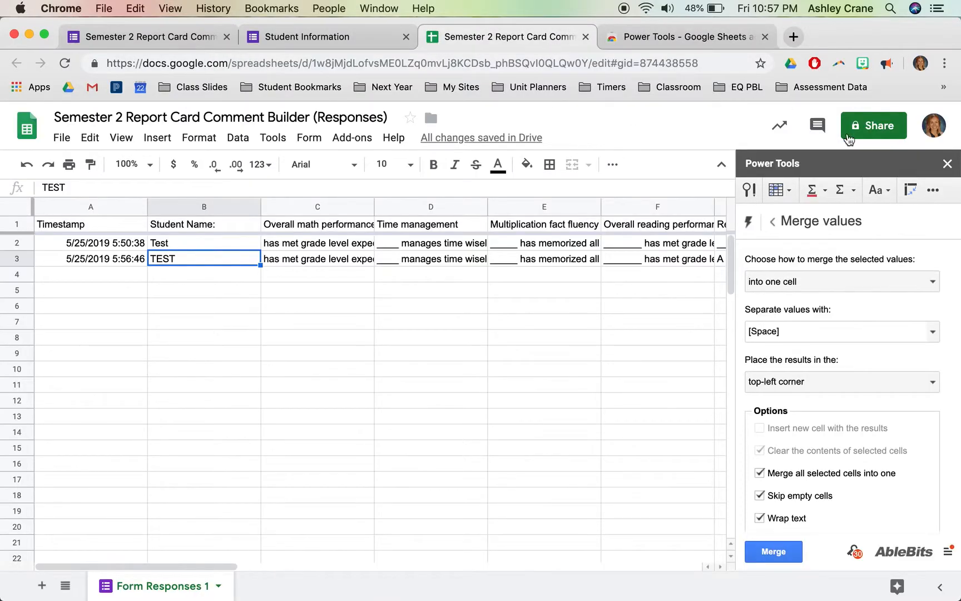
click(308, 137)
mouse_move(362, 139)
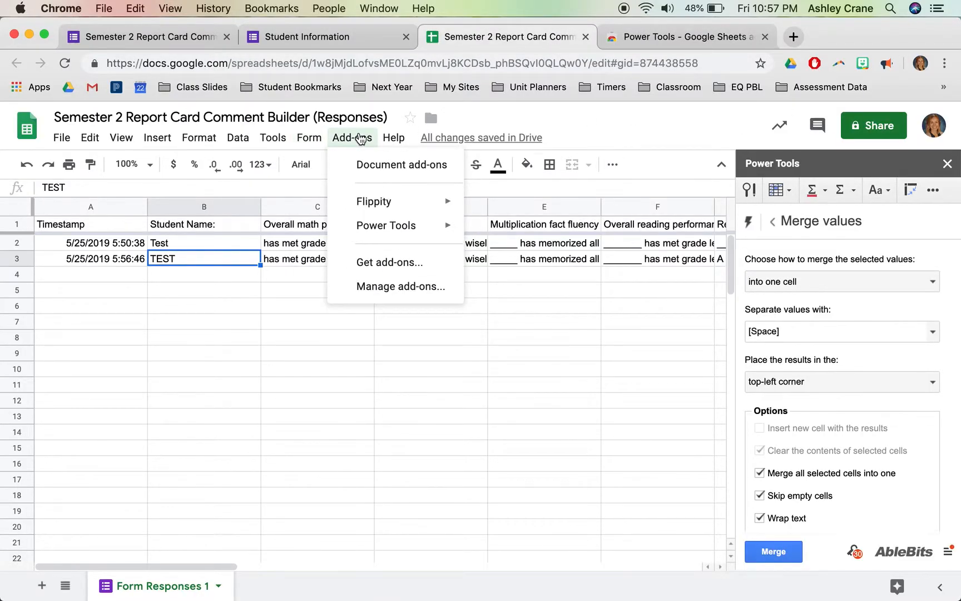
mouse_move(376, 231)
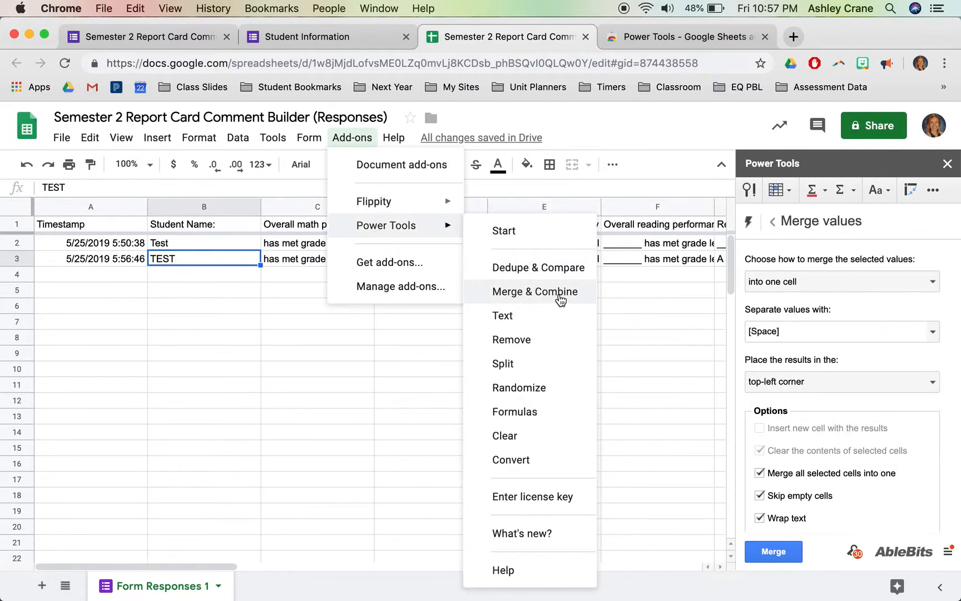
click(559, 294)
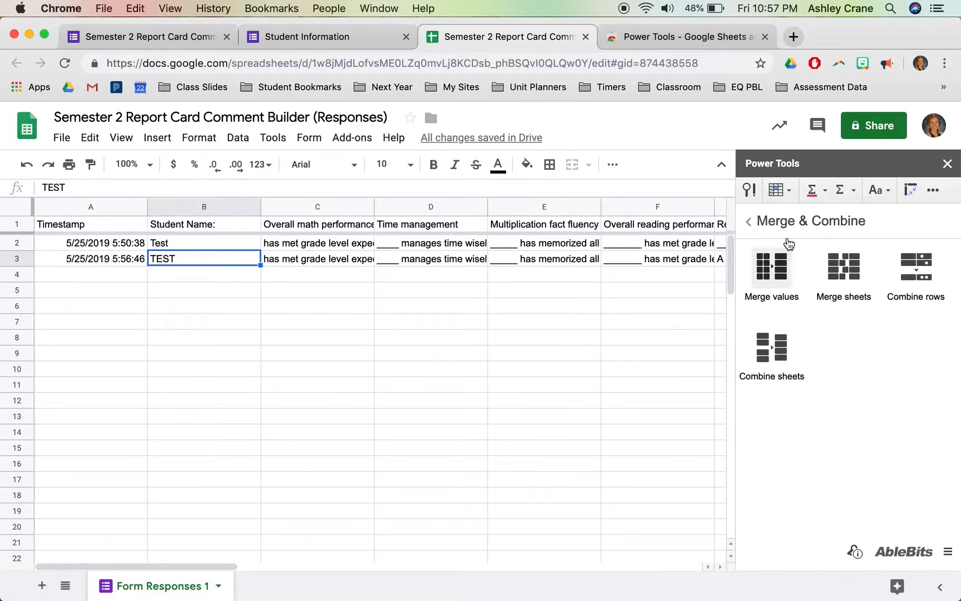
click(749, 221)
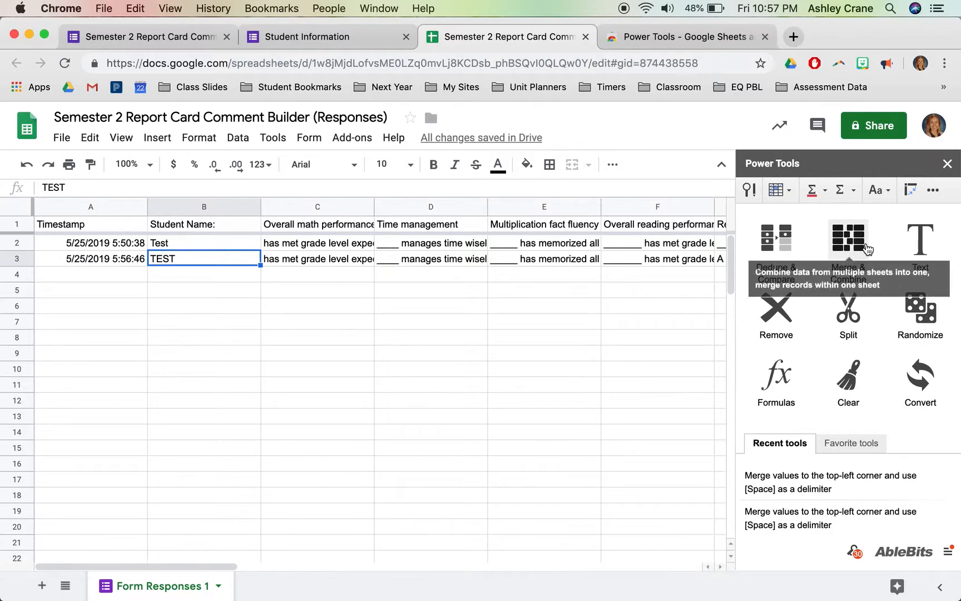
click(849, 240)
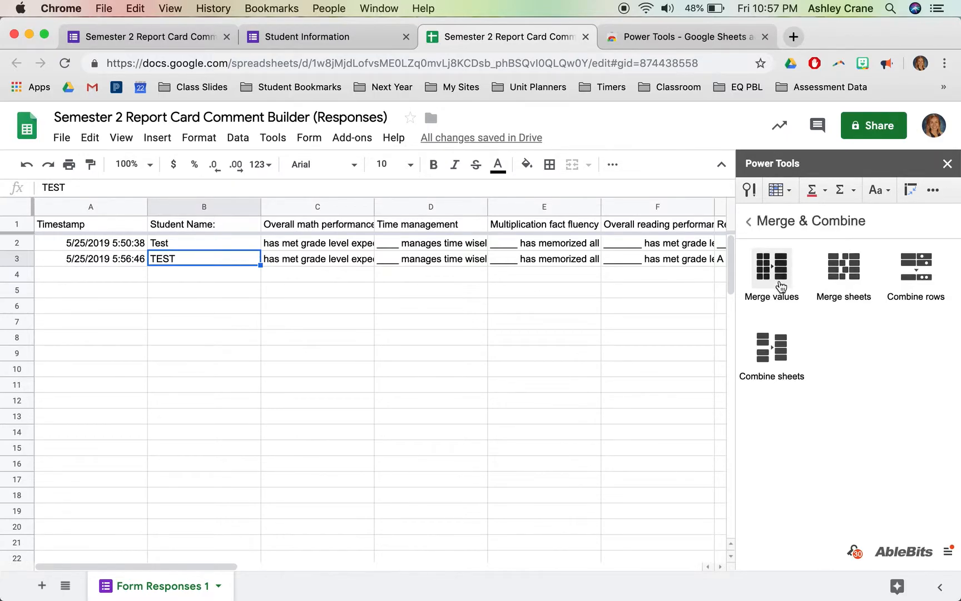
click(778, 292)
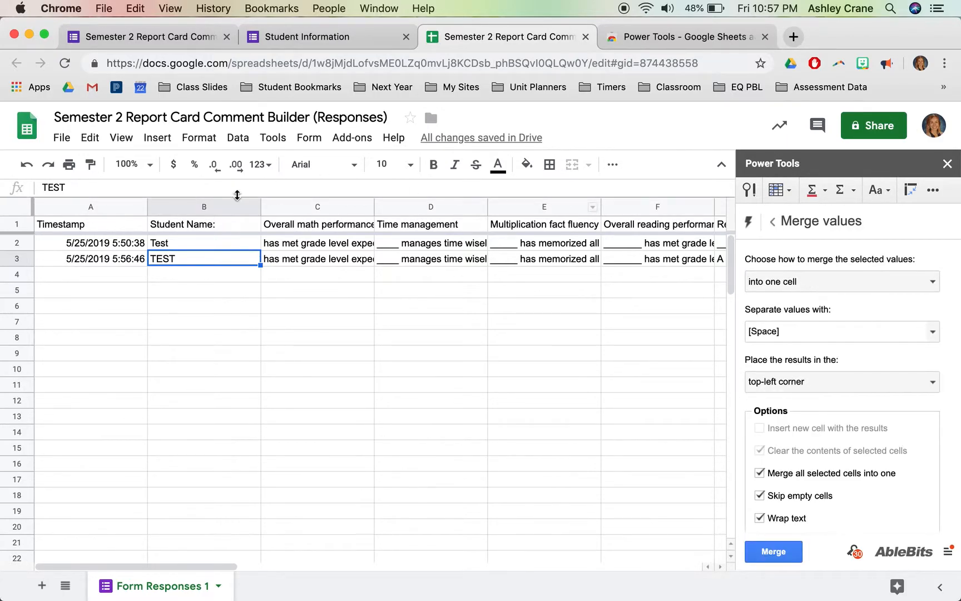
Select the entire row of the second TEST response and choose to merge the selected values into one cell.
click(89, 258)
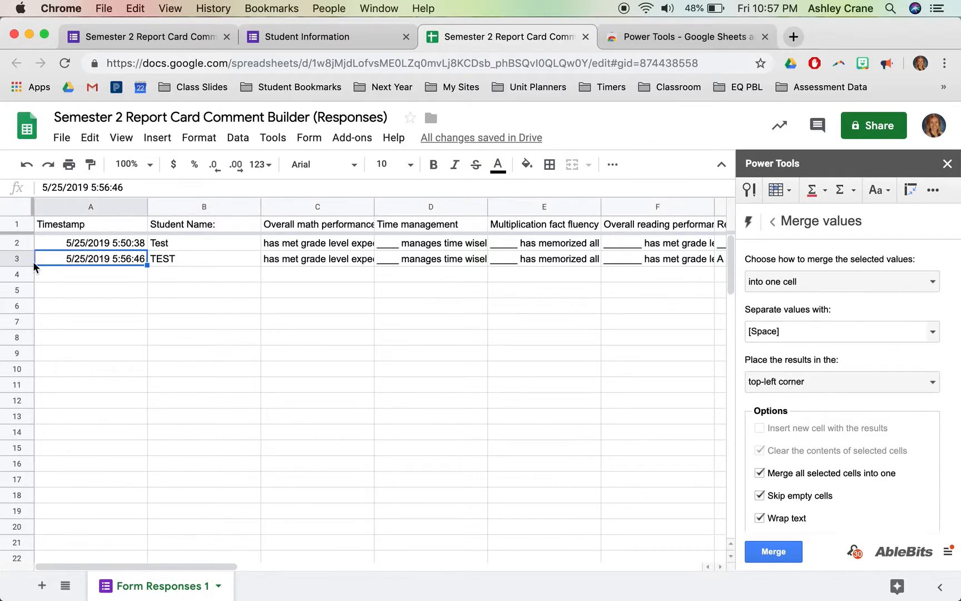
click(17, 258)
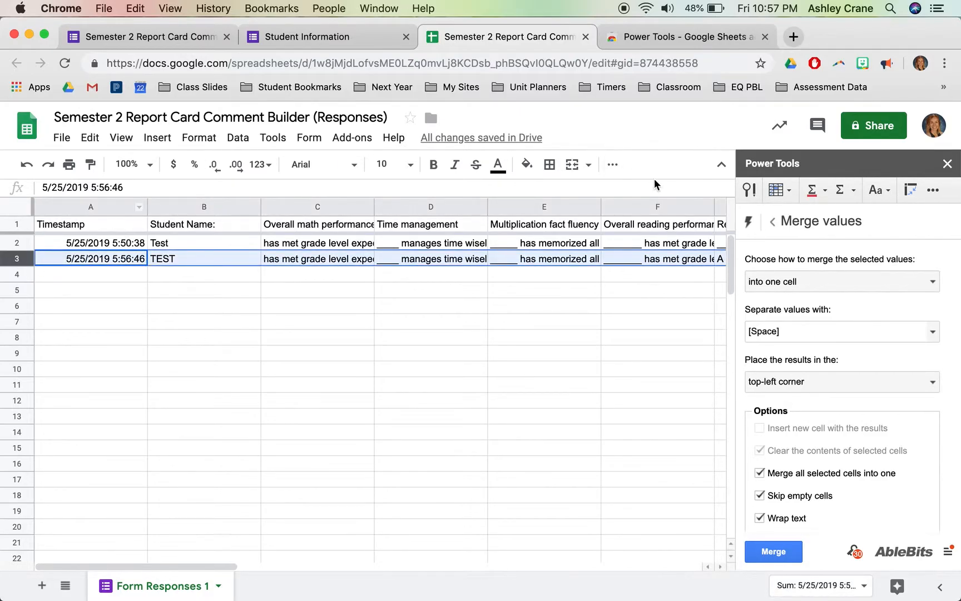
click(809, 285)
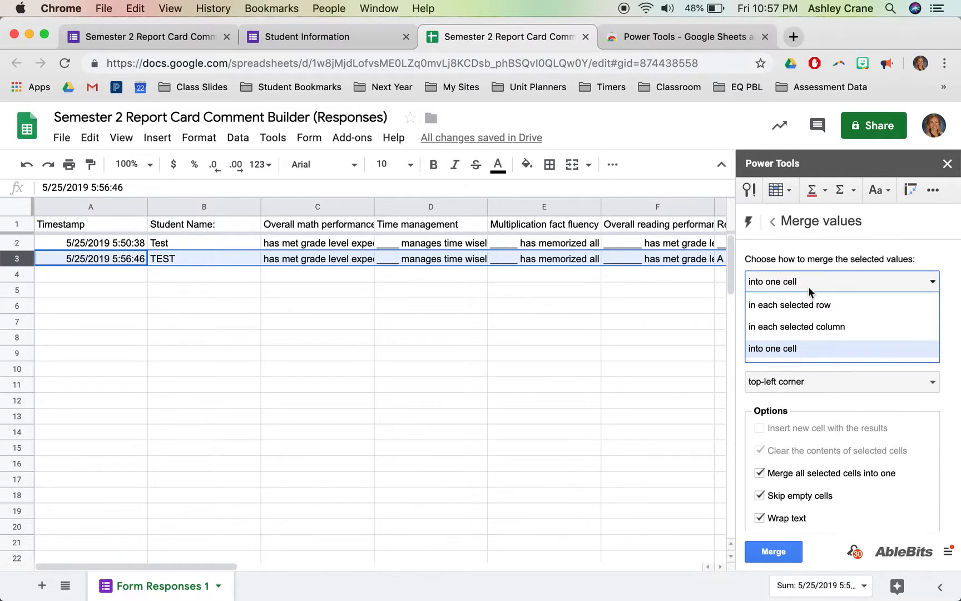
click(789, 349)
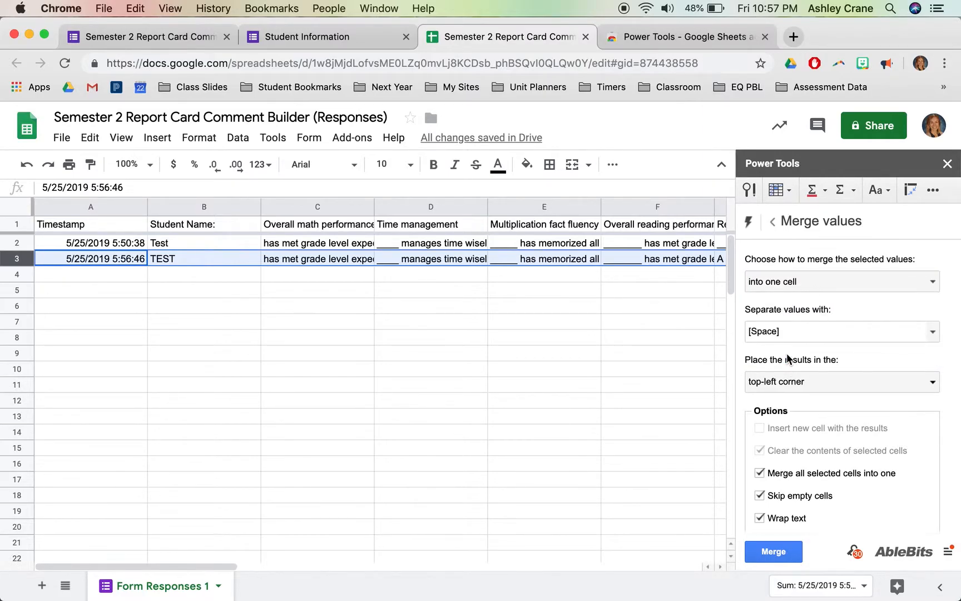
click(792, 282)
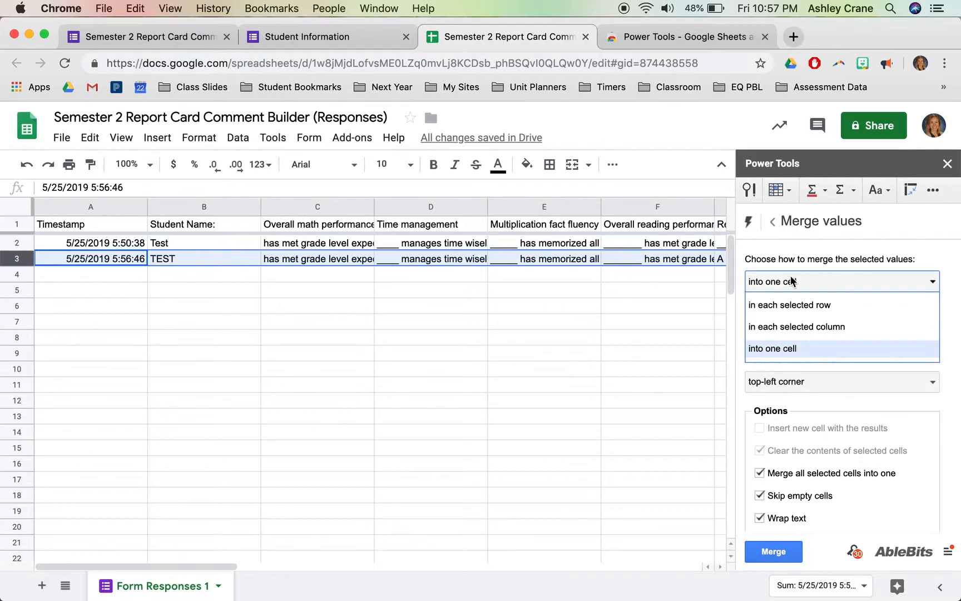
click(798, 348)
click(797, 281)
click(798, 348)
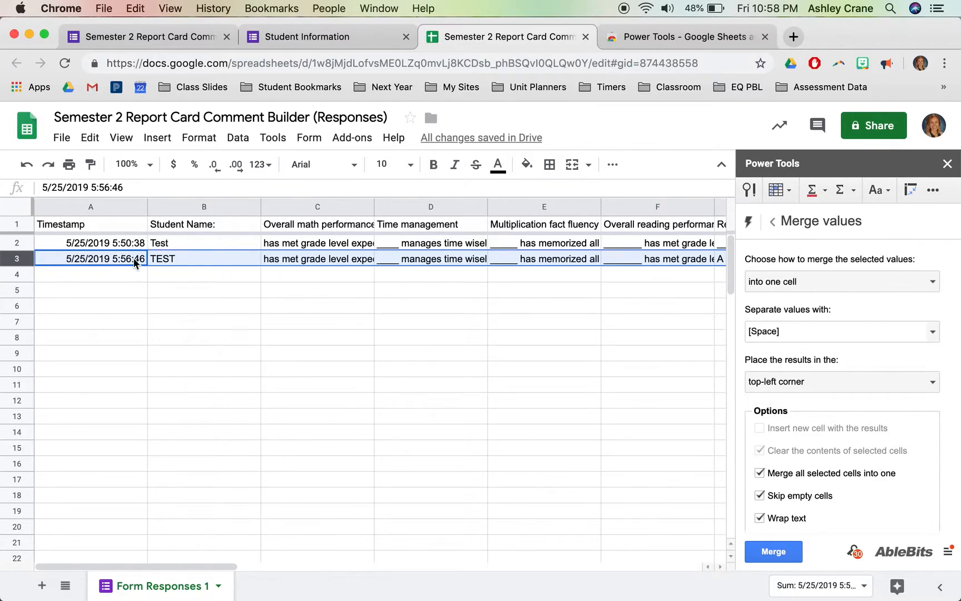
Turn off merging all selected cells into one and clearing their contents, and merge the selected row's values.
click(795, 474)
click(785, 452)
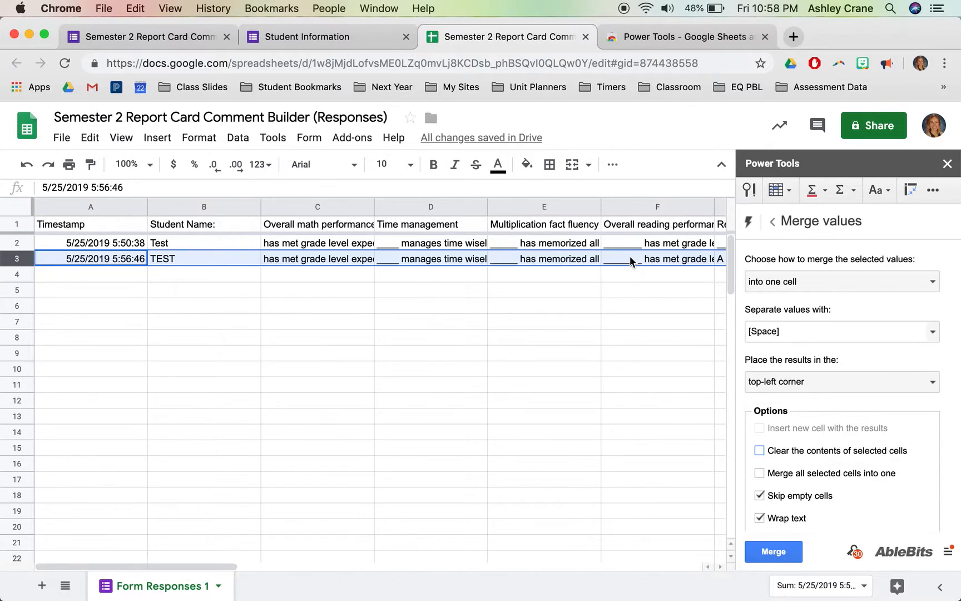
scroll(632, 261, right, 2)
scroll(632, 261, left, 2)
click(781, 554)
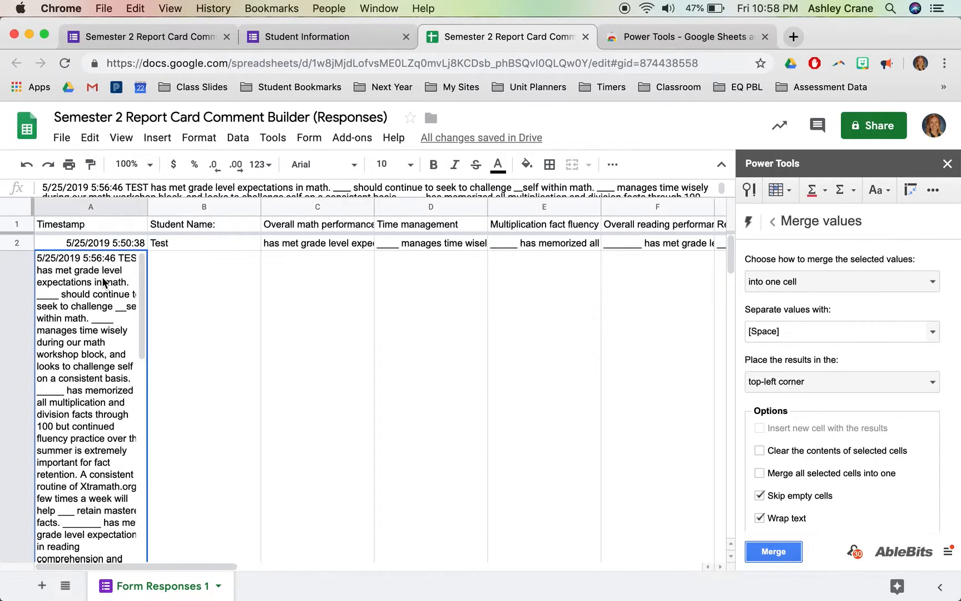
Widen the Timestamp column and replace the timestamp and TEST at the start of the merged comment with NAME.
drag(245, 208, 248, 208)
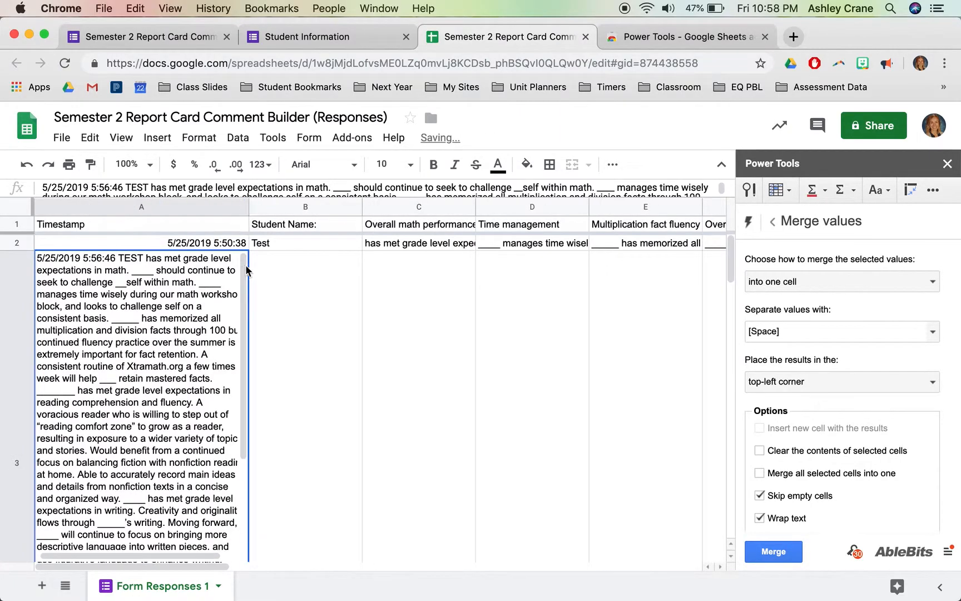
double_click(146, 263)
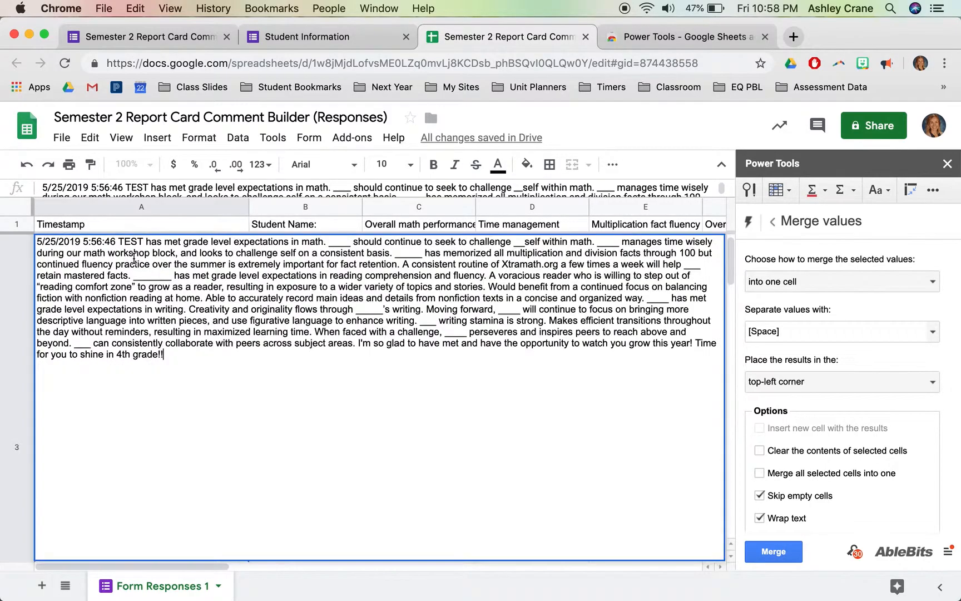
drag(143, 240, 60, 236)
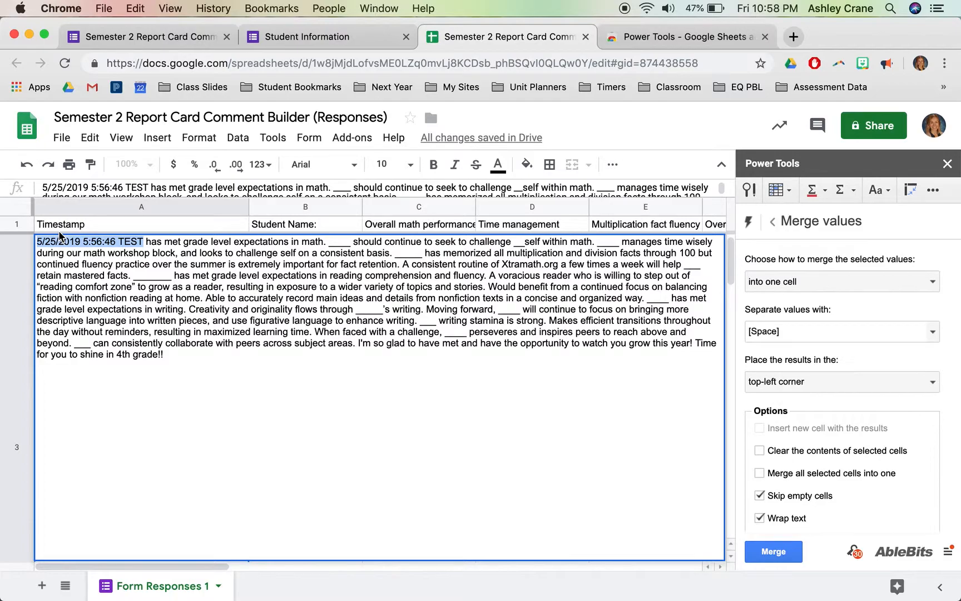
text(NAME)
Select the first blank placeholder in the merged comment, followed by the comment's entire text.
double_click(254, 240)
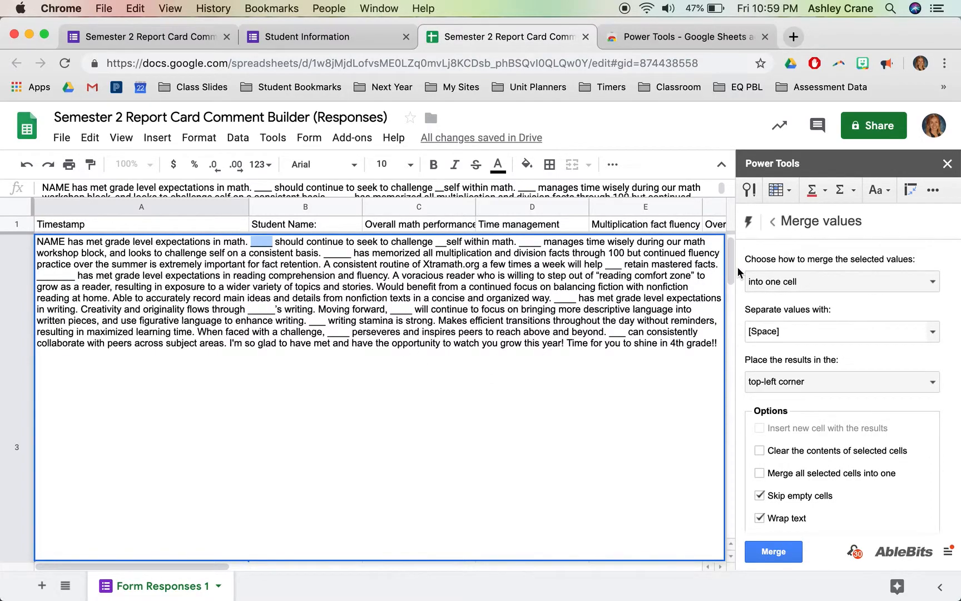
click(351, 301)
triple_click(435, 309)
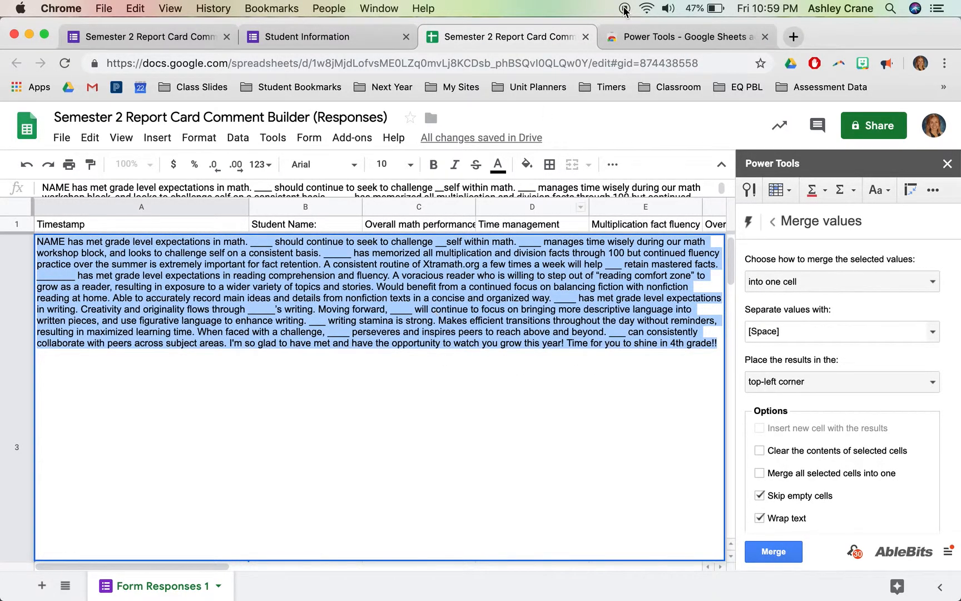